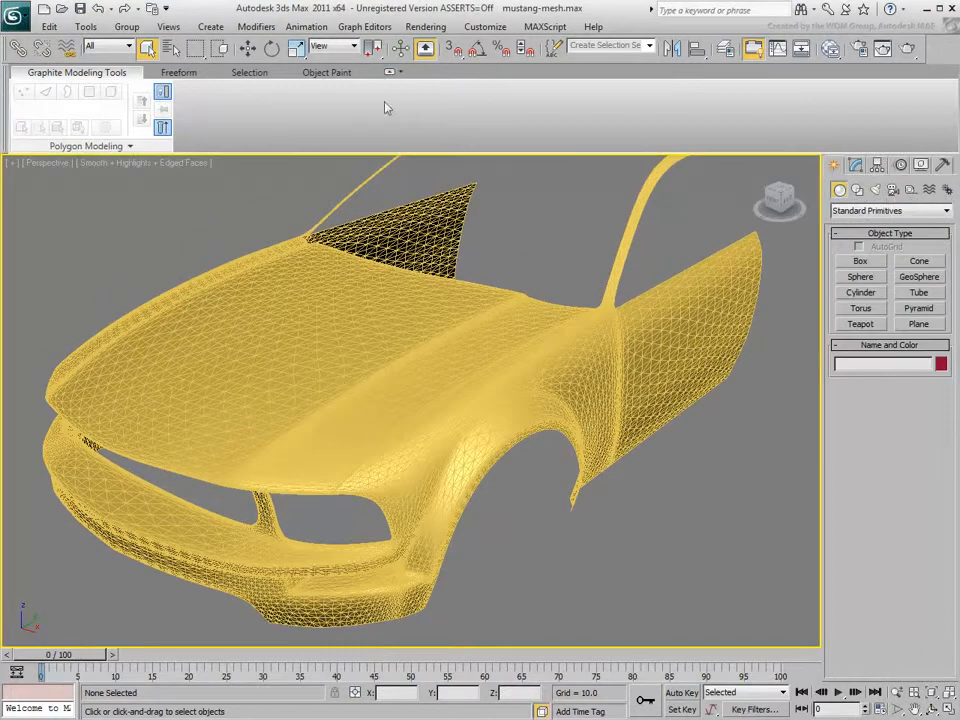
Step: Select the car body mesh and add an Edit Poly modifier to it
{"action": "left_click", "coordinate": [557, 379]}
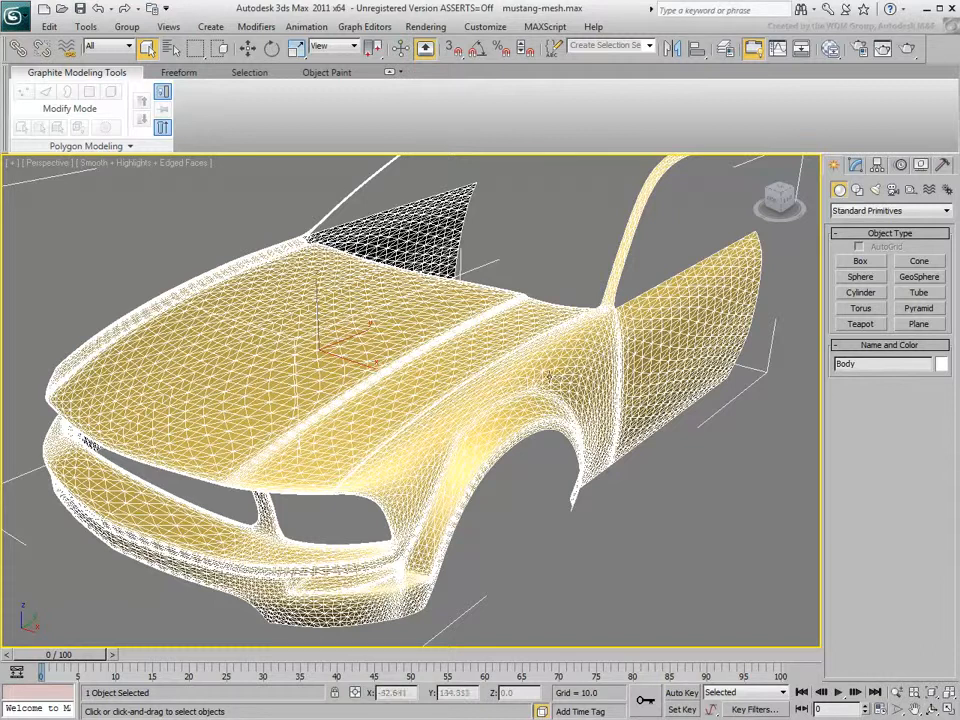
{"action": "left_click", "coordinate": [855, 166]}
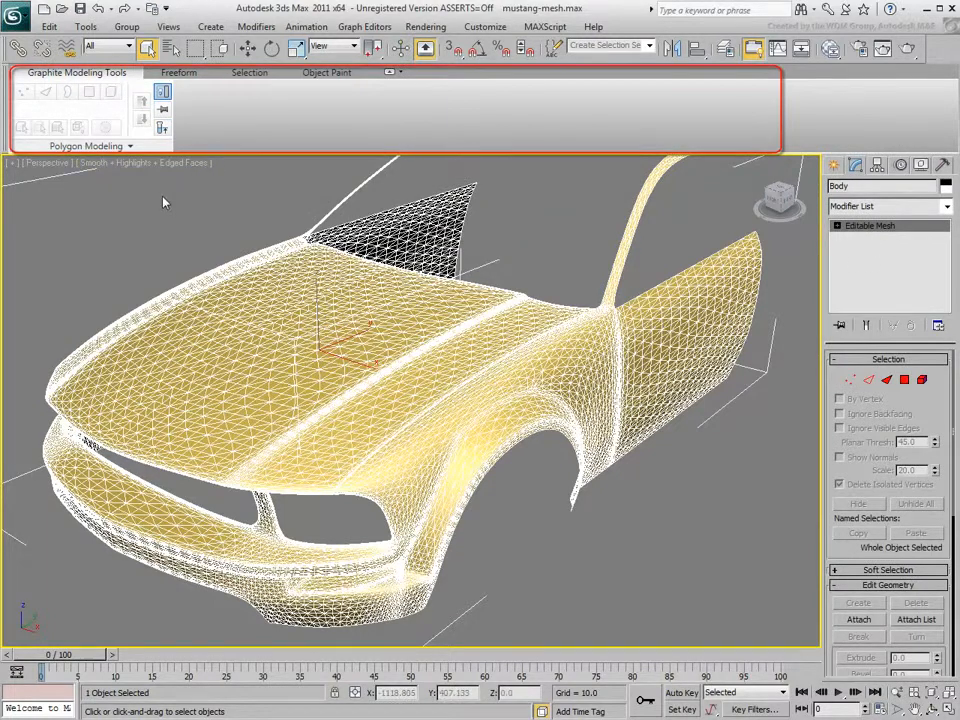
{"action": "left_click", "coordinate": [946, 206]}
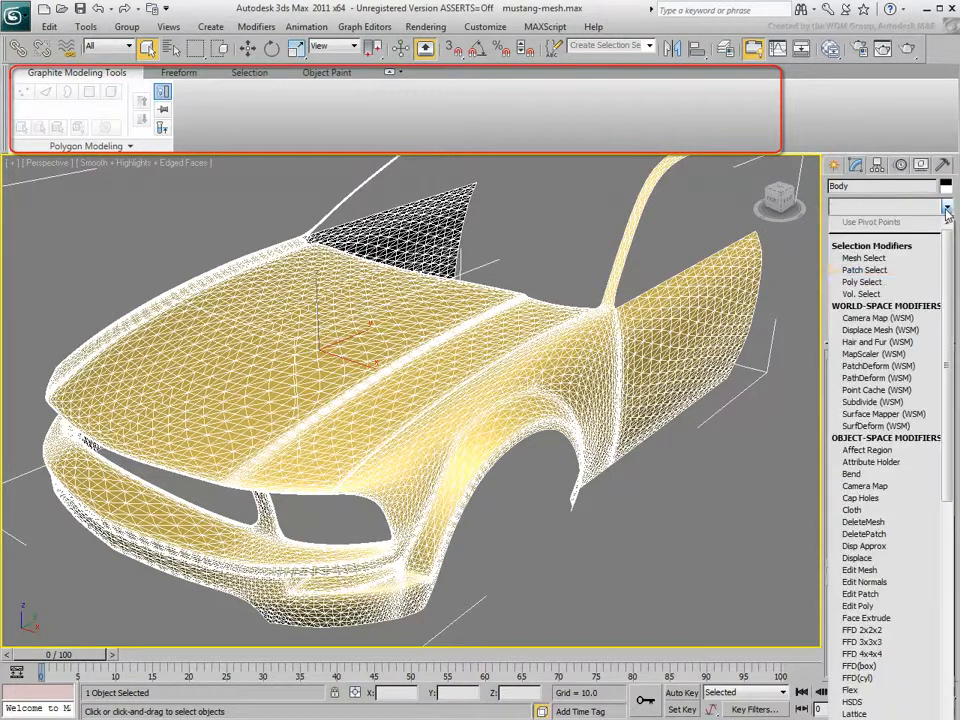
{"action": "left_click", "coordinate": [860, 606]}
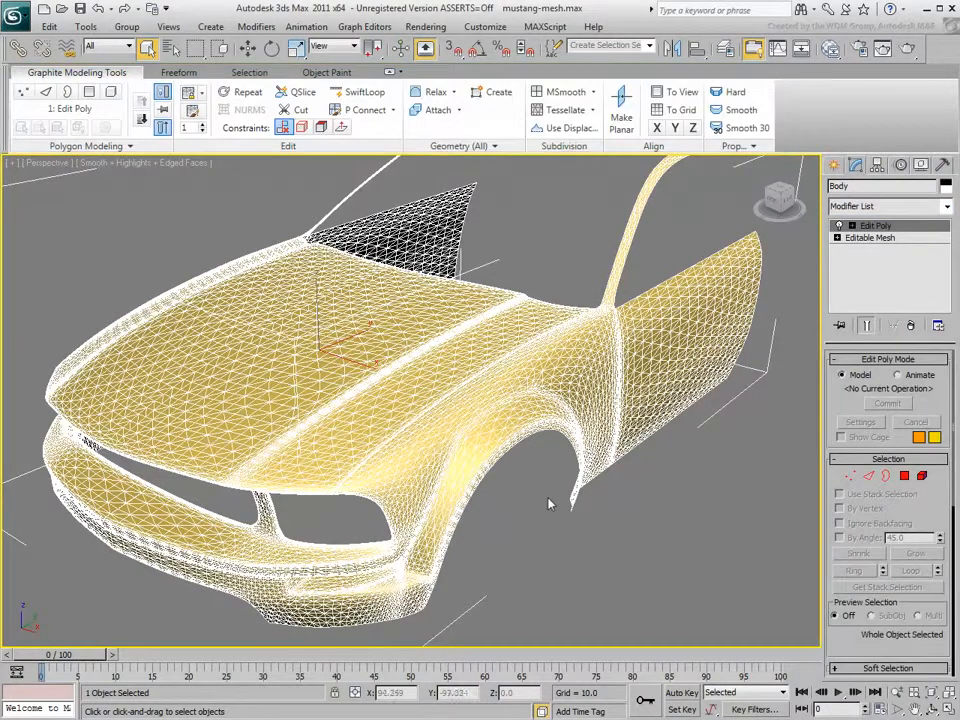
Step: Delete the body vertices on the negative X half of the car, up to near the centreline, and leave vertex editing
{"action": "middle_click_drag", "start_coordinate": [527, 482], "coordinate": [550, 484], "text": "alt"}
{"action": "scroll", "coordinate": [551, 485], "scroll_direction": "down", "scroll_amount": 4}
{"action": "middle_click_drag", "start_coordinate": [412, 500], "coordinate": [444, 502], "text": "alt"}
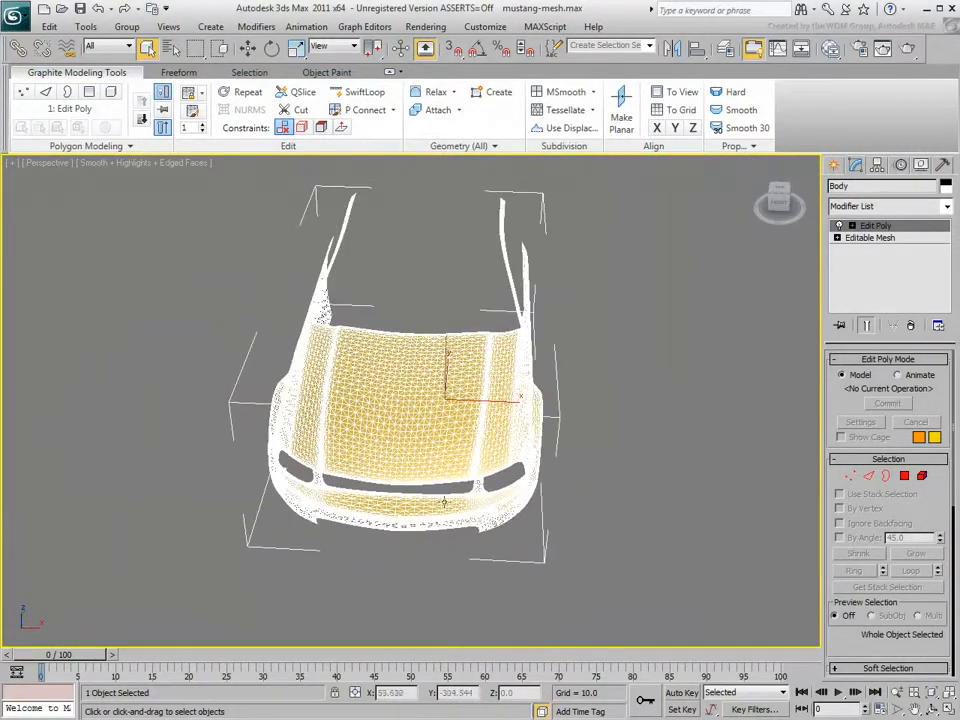
{"action": "left_click", "coordinate": [23, 91]}
{"action": "left_click_drag", "start_coordinate": [231, 176], "coordinate": [381, 611]}
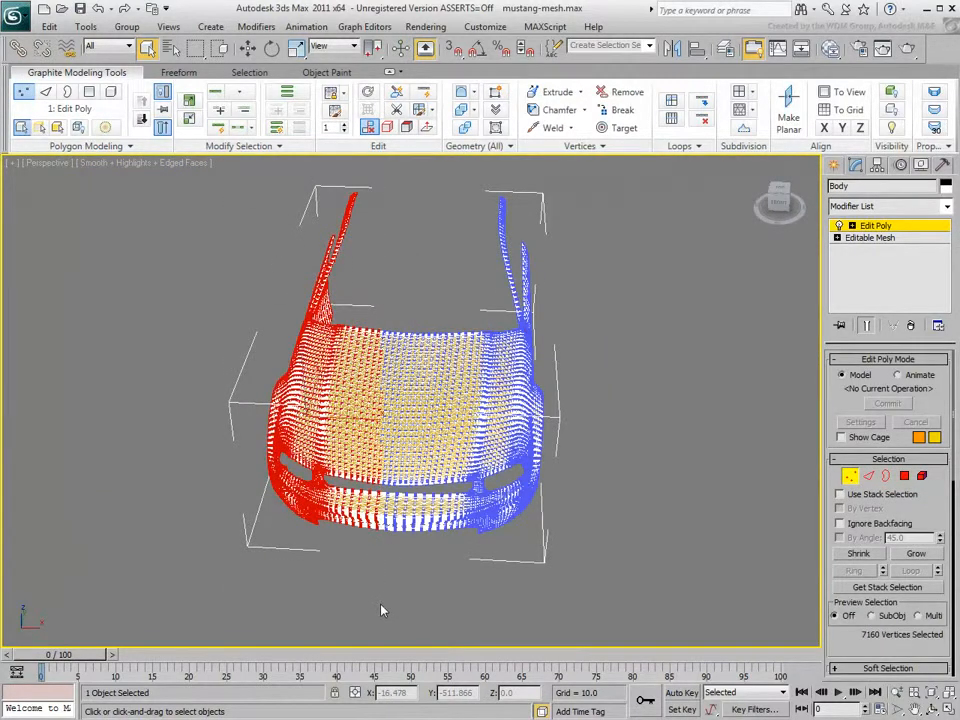
{"action": "key", "text": "Delete"}
{"action": "middle_click_drag", "start_coordinate": [540, 535], "coordinate": [471, 531], "text": "alt"}
{"action": "scroll", "coordinate": [483, 480], "scroll_direction": "up", "scroll_amount": 5}
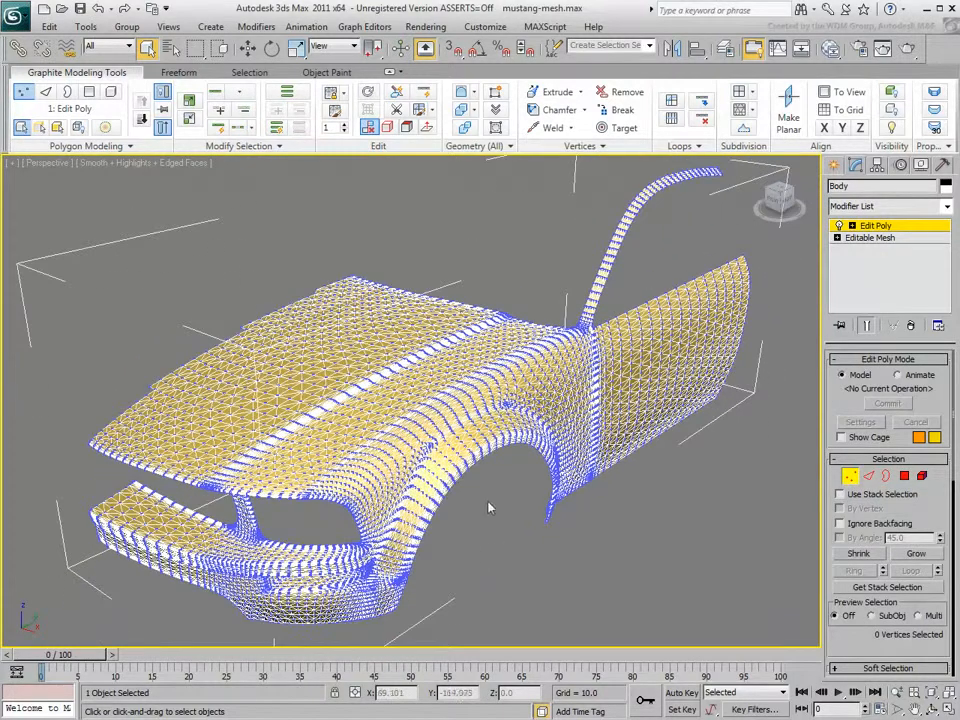
{"action": "left_click", "coordinate": [24, 93]}
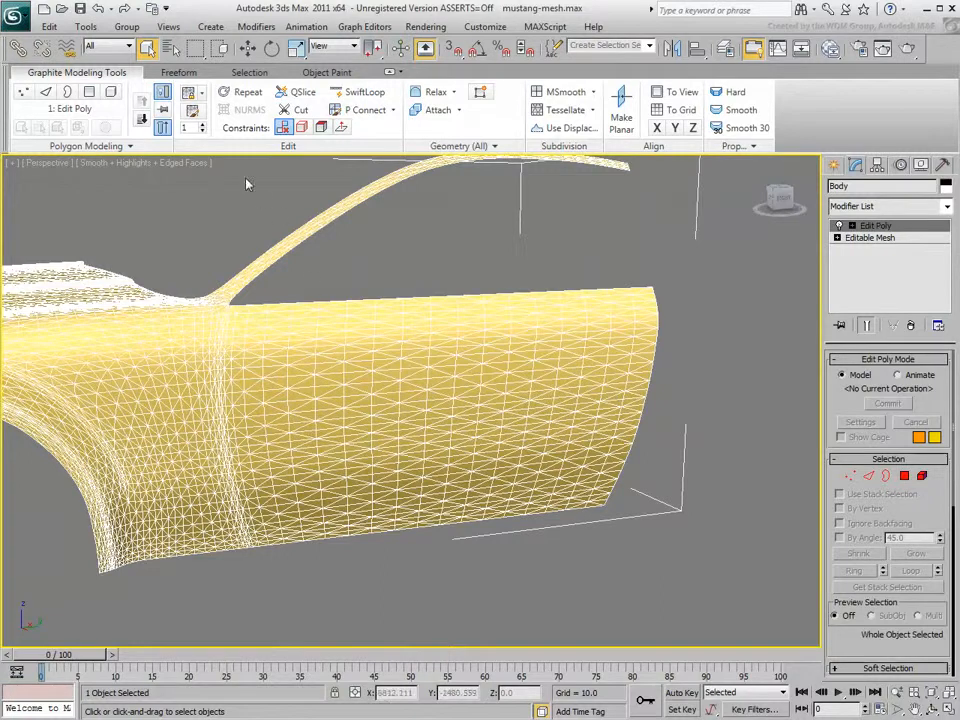
Step: Set PolyDraw to draw on a surface and pick the Body mesh as that surface
{"action": "left_click", "coordinate": [186, 75]}
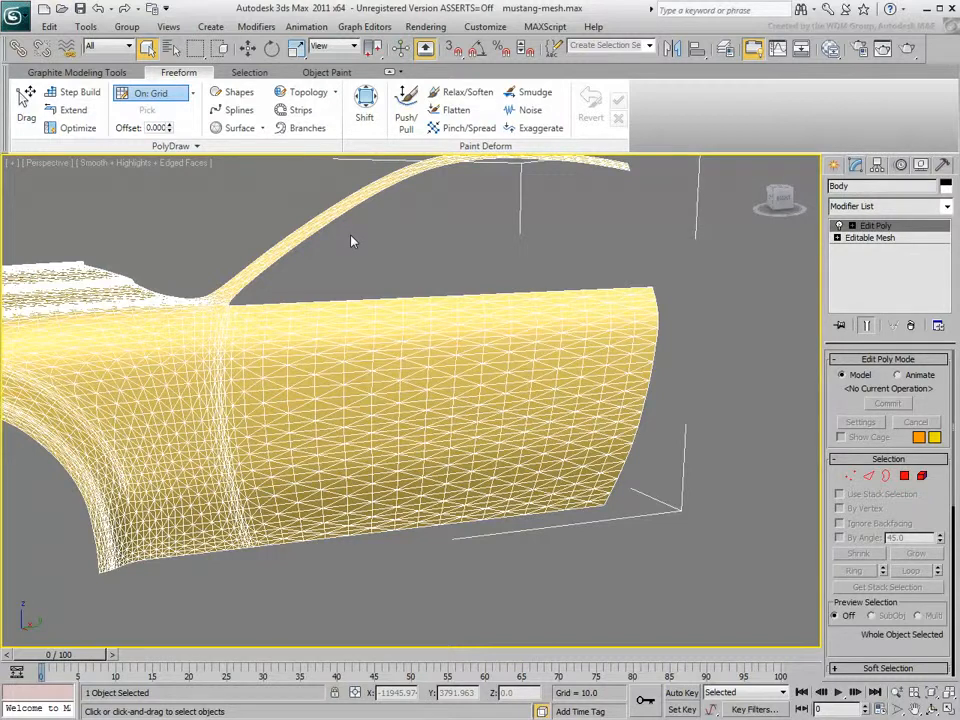
{"action": "left_click", "coordinate": [186, 95]}
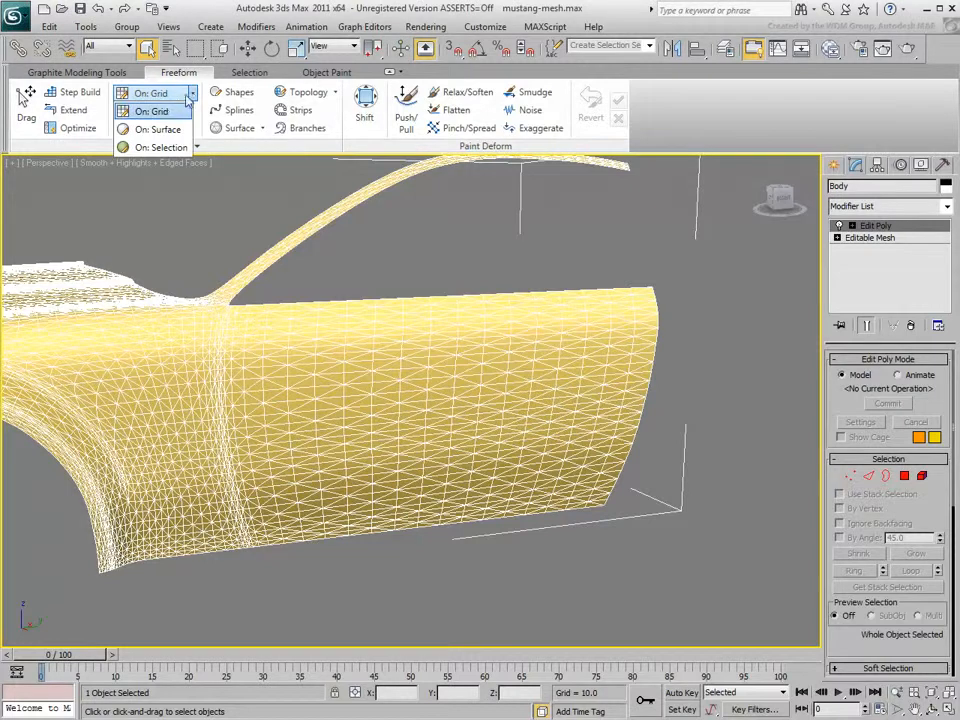
{"action": "left_click", "coordinate": [160, 136]}
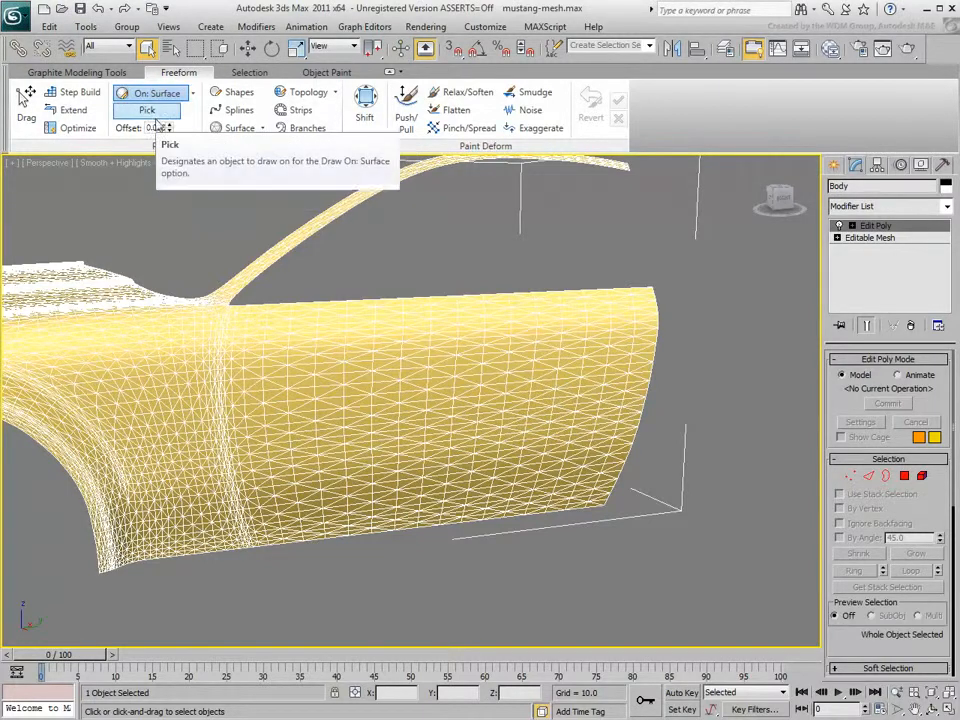
{"action": "left_click", "coordinate": [152, 117]}
{"action": "left_click", "coordinate": [348, 358]}
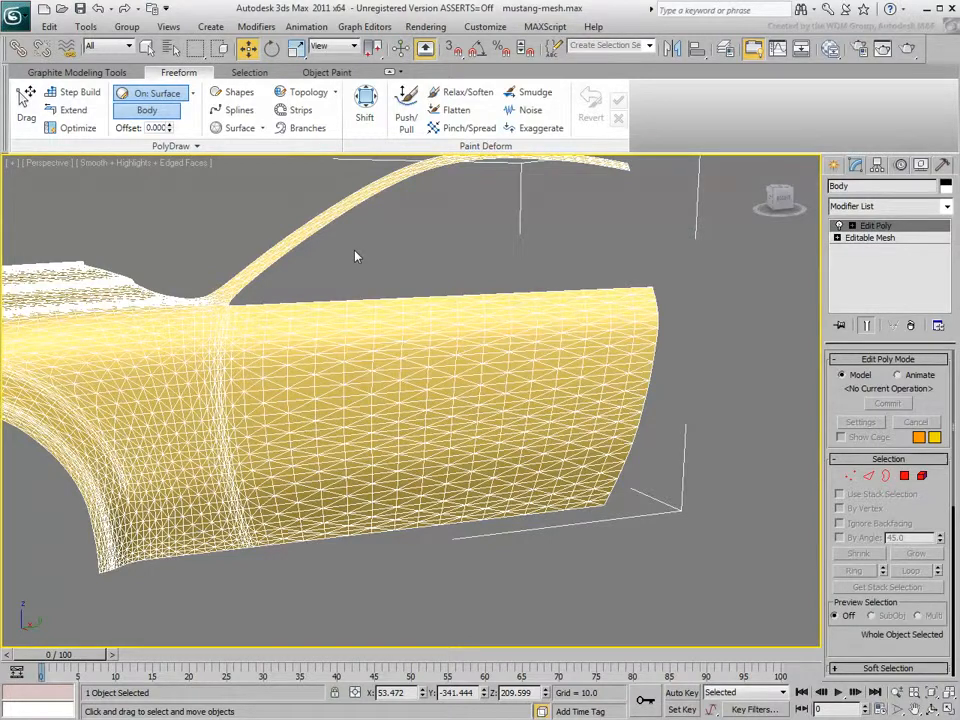
Step: Start a new PolyDraw object and set the drawing offset to 4
{"action": "left_click", "coordinate": [198, 151]}
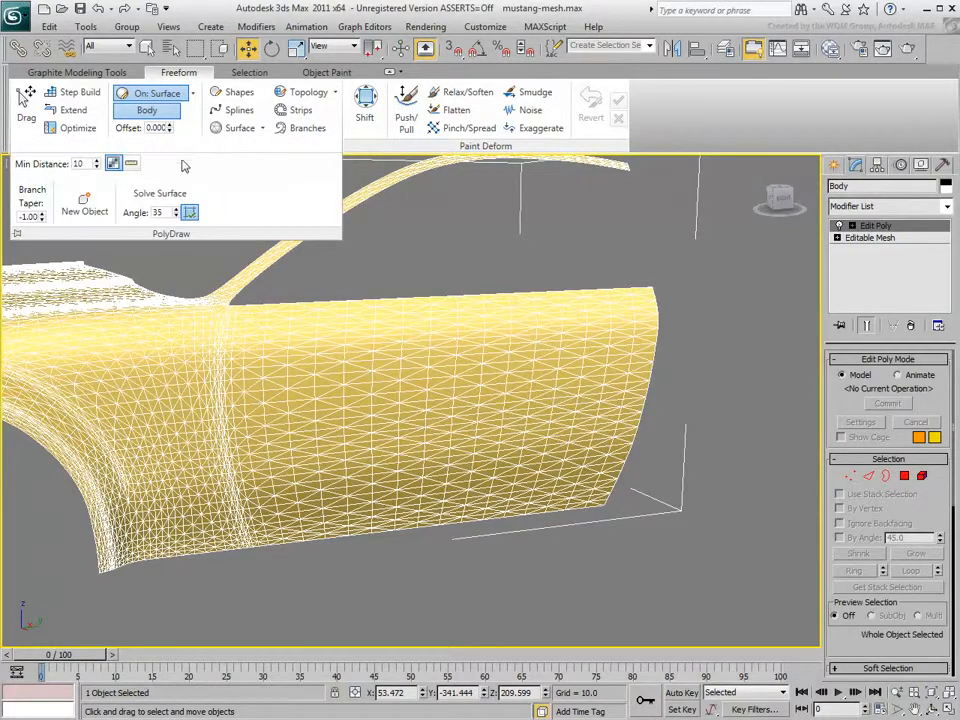
{"action": "left_click", "coordinate": [86, 211]}
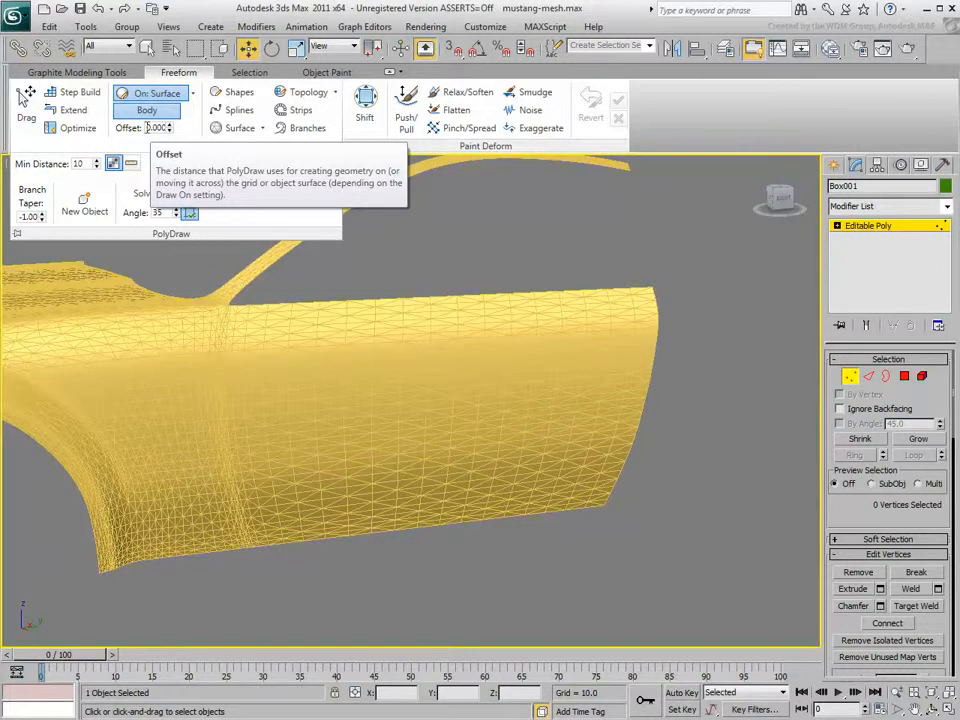
{"action": "double_click", "coordinate": [149, 128]}
{"action": "type", "text": "4"}
{"action": "key", "text": "Return"}
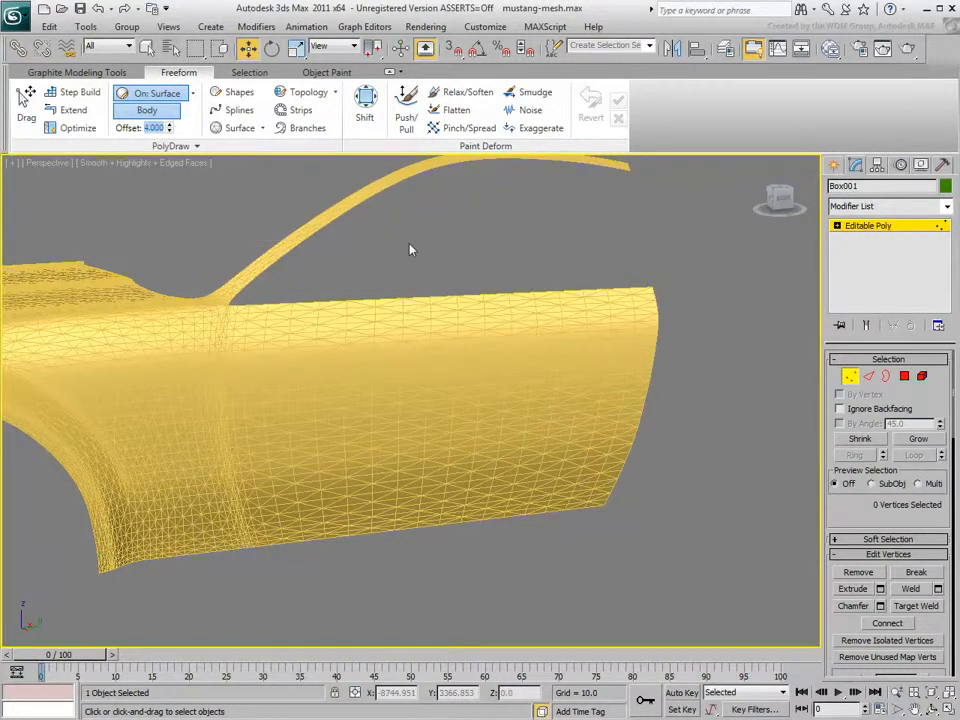
Step: With the Topology tool, draw five evenly spaced vertical lines across the door, redrawing the one along the rear edge
{"action": "left_click", "coordinate": [309, 93]}
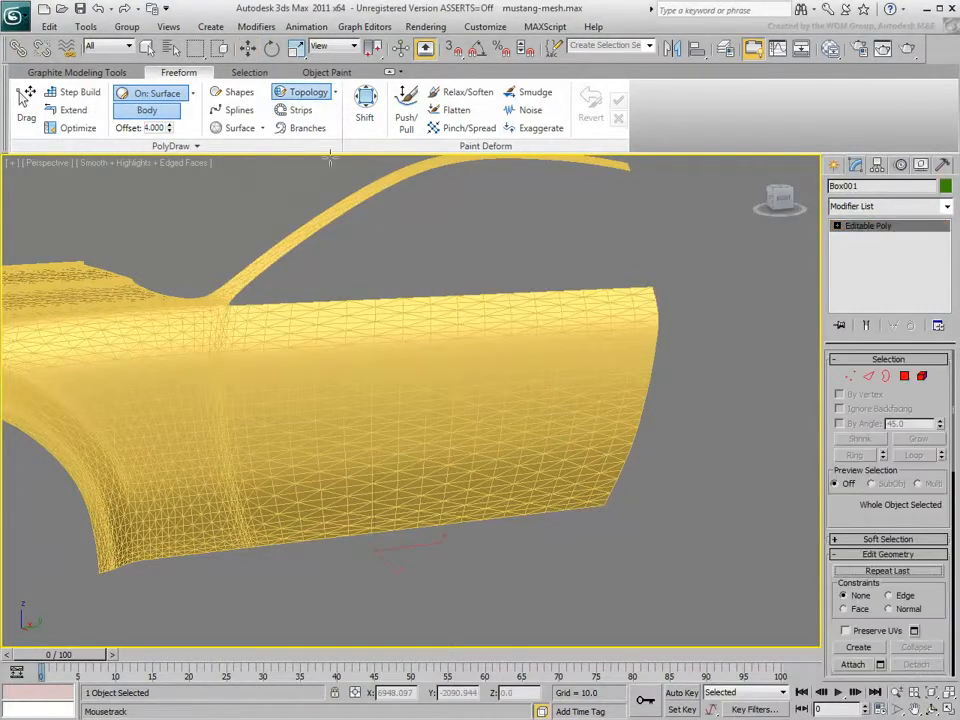
{"action": "mouse_move", "coordinate": [241, 303]}
{"action": "left_mouse_down"}
{"action": "mouse_move", "coordinate": [229, 420]}
{"action": "mouse_move", "coordinate": [255, 545]}
{"action": "left_mouse_up"}
{"action": "left_click_drag", "start_coordinate": [333, 298], "coordinate": [331, 530]}
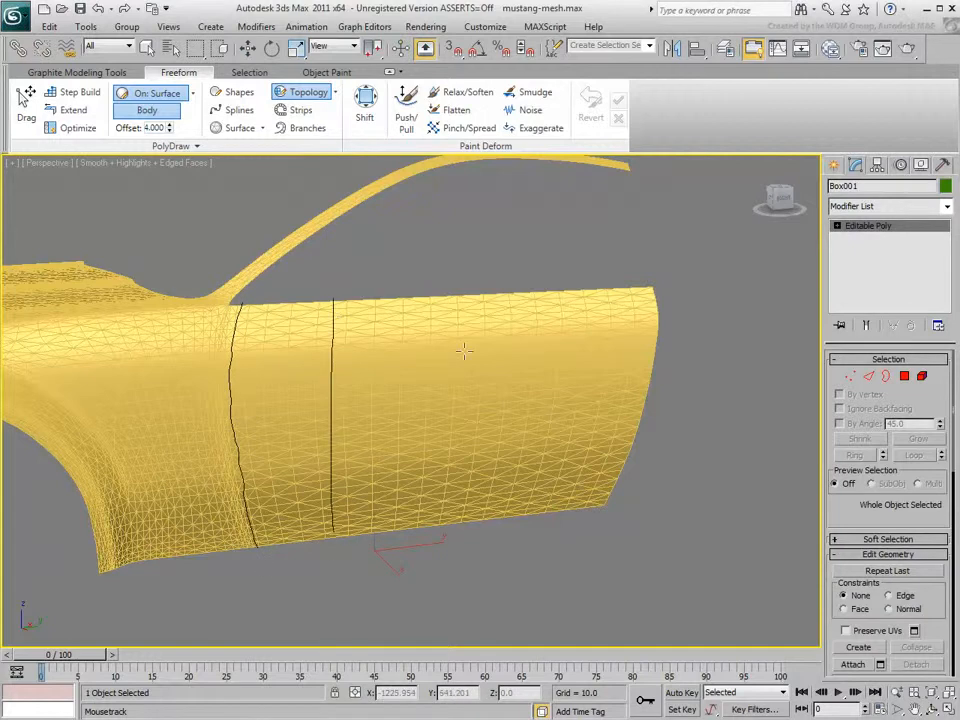
{"action": "left_click_drag", "start_coordinate": [433, 296], "coordinate": [433, 522]}
{"action": "left_click_drag", "start_coordinate": [540, 293], "coordinate": [525, 515]}
{"action": "left_click_drag", "start_coordinate": [641, 290], "coordinate": [608, 424]}
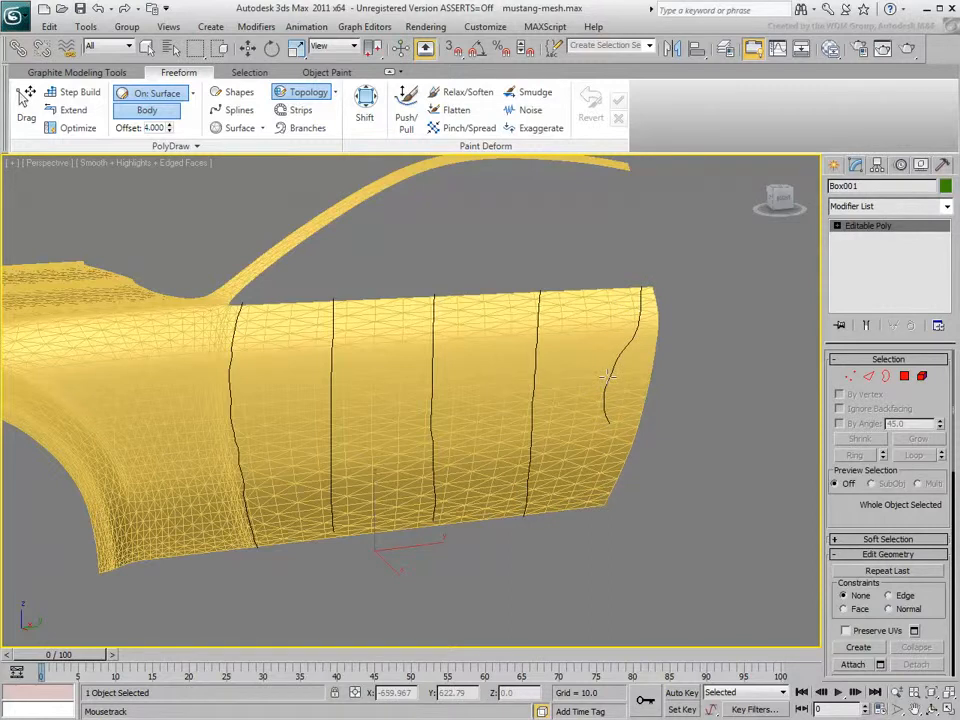
{"action": "key", "text": "ctrl+z"}
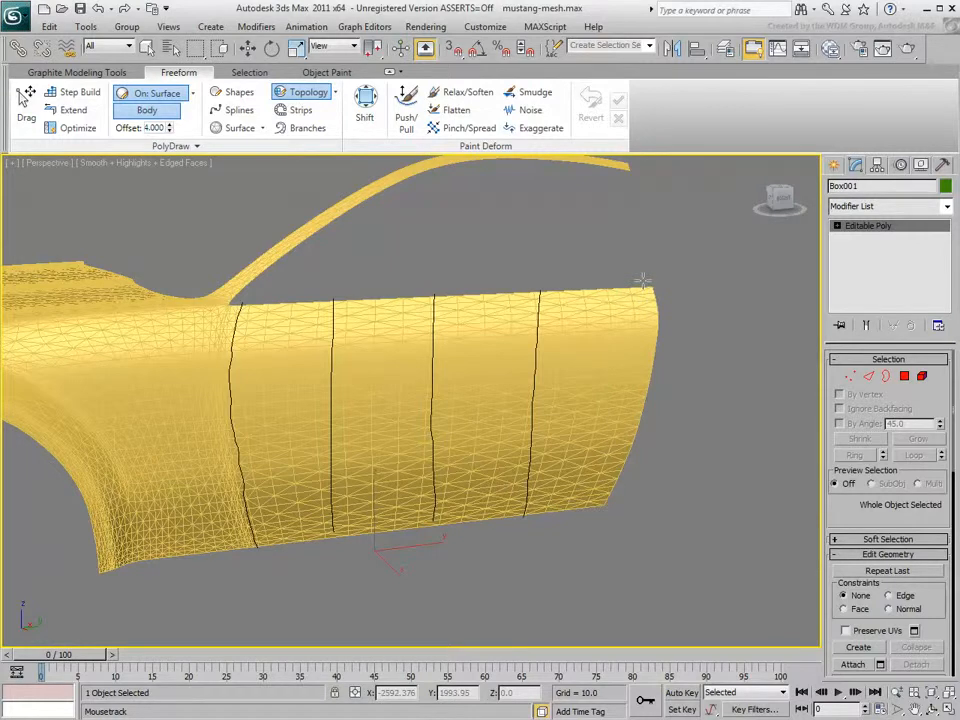
{"action": "mouse_move", "coordinate": [643, 281]}
{"action": "left_mouse_down"}
{"action": "mouse_move", "coordinate": [634, 400]}
{"action": "mouse_move", "coordinate": [600, 505]}
{"action": "left_mouse_up"}
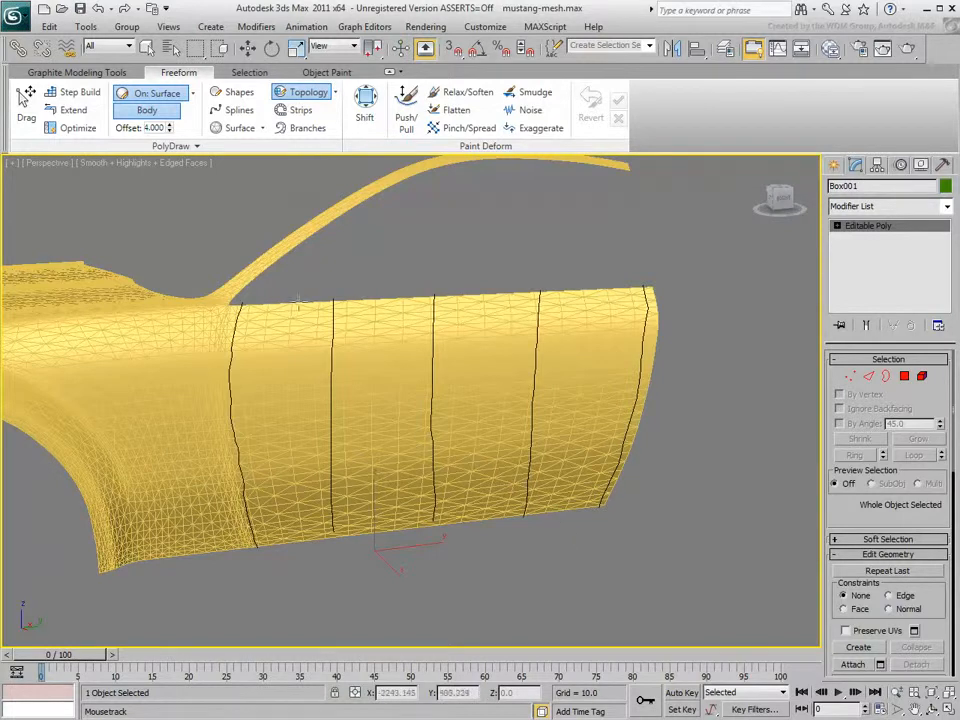
Step: Draw six horizontal Topology lines across the door from upper to lower edge, redrawing the lowest, to complete the quad grid
{"action": "left_click_drag", "start_coordinate": [236, 310], "coordinate": [650, 291]}
{"action": "left_click_drag", "start_coordinate": [227, 370], "coordinate": [650, 356]}
{"action": "left_click_drag", "start_coordinate": [228, 424], "coordinate": [655, 406]}
{"action": "left_click_drag", "start_coordinate": [229, 471], "coordinate": [646, 445]}
{"action": "mouse_move", "coordinate": [232, 520]}
{"action": "left_mouse_down"}
{"action": "mouse_move", "coordinate": [535, 498]}
{"action": "mouse_move", "coordinate": [624, 478]}
{"action": "left_mouse_up"}
{"action": "left_click_drag", "start_coordinate": [252, 548], "coordinate": [467, 526]}
{"action": "left_click", "coordinate": [400, 535], "text": "ctrl"}
{"action": "left_click_drag", "start_coordinate": [251, 541], "coordinate": [608, 502]}
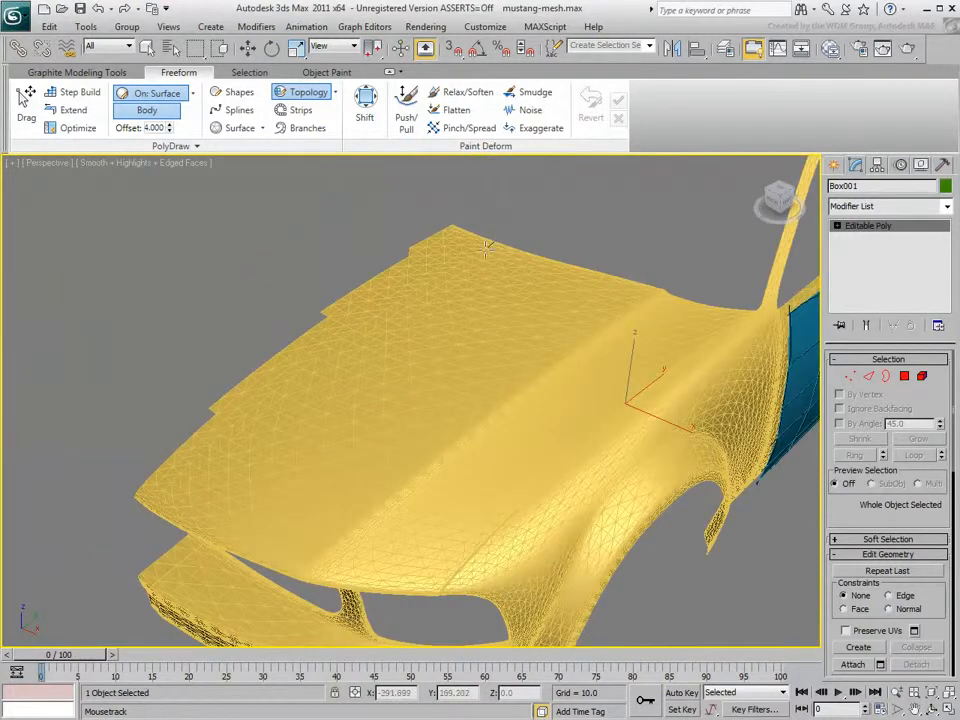
Step: Draw five lengthwise Topology lines on the hood from the windshield edge to the front edge, placing two close together along the ridge
{"action": "mouse_move", "coordinate": [490, 242]}
{"action": "left_mouse_down"}
{"action": "mouse_move", "coordinate": [245, 420]}
{"action": "mouse_move", "coordinate": [148, 514]}
{"action": "left_mouse_up"}
{"action": "middle_click_drag", "start_coordinate": [443, 391], "coordinate": [497, 355], "text": "alt"}
{"action": "mouse_move", "coordinate": [572, 216]}
{"action": "left_mouse_down"}
{"action": "mouse_move", "coordinate": [394, 375]}
{"action": "mouse_move", "coordinate": [295, 480]}
{"action": "left_mouse_up"}
{"action": "mouse_move", "coordinate": [692, 232]}
{"action": "left_mouse_down"}
{"action": "mouse_move", "coordinate": [510, 378]}
{"action": "mouse_move", "coordinate": [389, 504]}
{"action": "left_mouse_up"}
{"action": "mouse_move", "coordinate": [705, 242]}
{"action": "left_mouse_down"}
{"action": "mouse_move", "coordinate": [589, 330]}
{"action": "mouse_move", "coordinate": [404, 512]}
{"action": "left_mouse_up"}
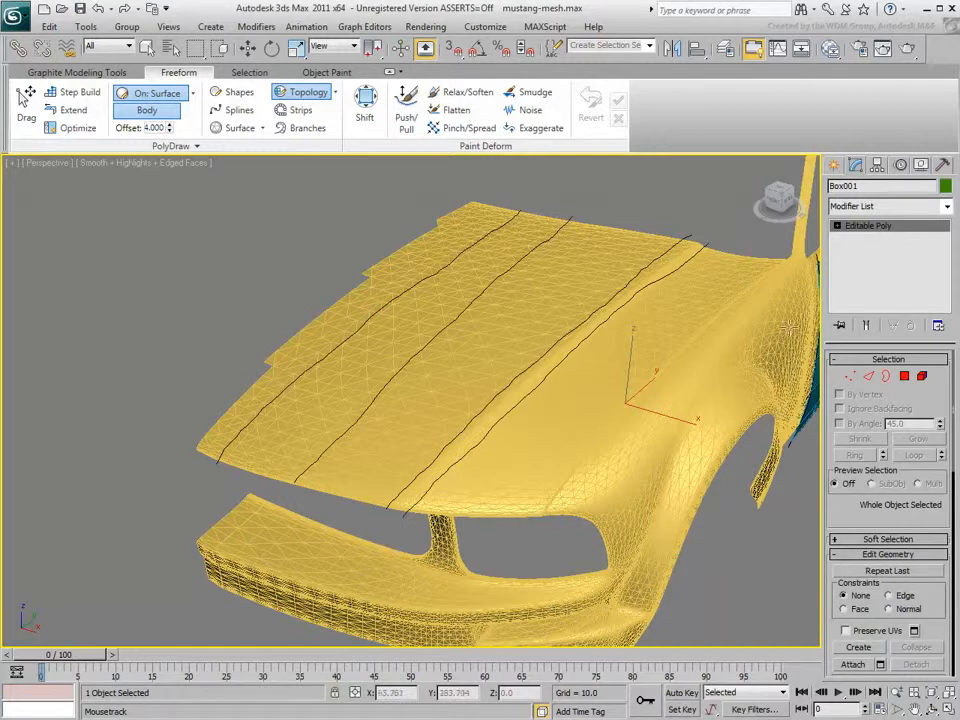
{"action": "mouse_move", "coordinate": [778, 253]}
{"action": "left_mouse_down"}
{"action": "mouse_move", "coordinate": [628, 398]}
{"action": "mouse_move", "coordinate": [535, 520]}
{"action": "left_mouse_up"}
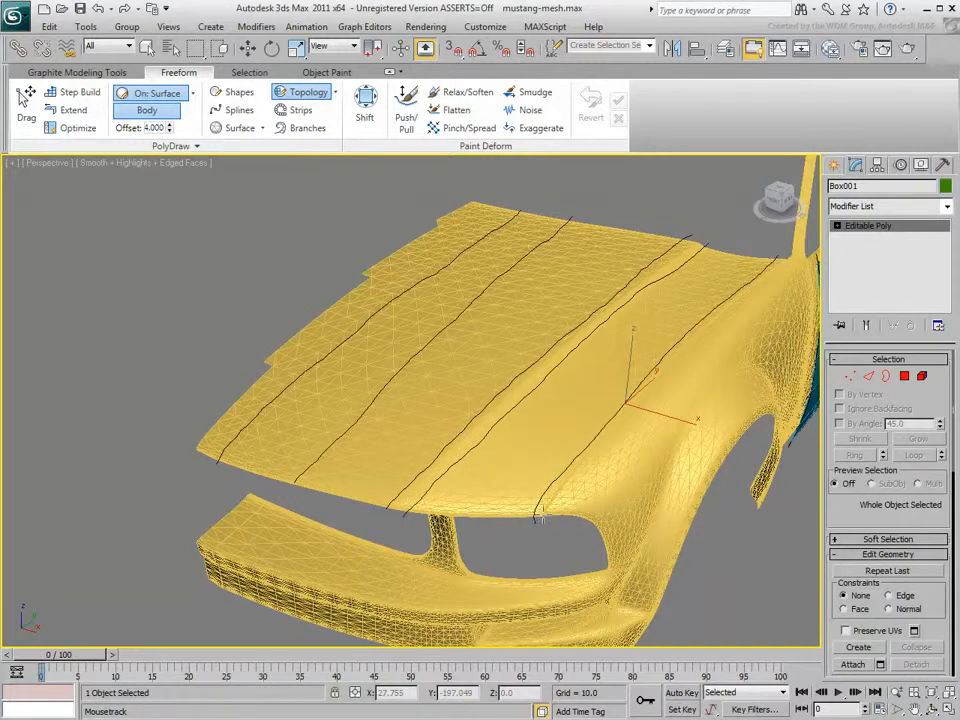
Step: Draw seven crosswise Topology lines over the hood from rear to front edge, redrawing the outer part of the front line
{"action": "left_click_drag", "start_coordinate": [497, 208], "coordinate": [773, 260]}
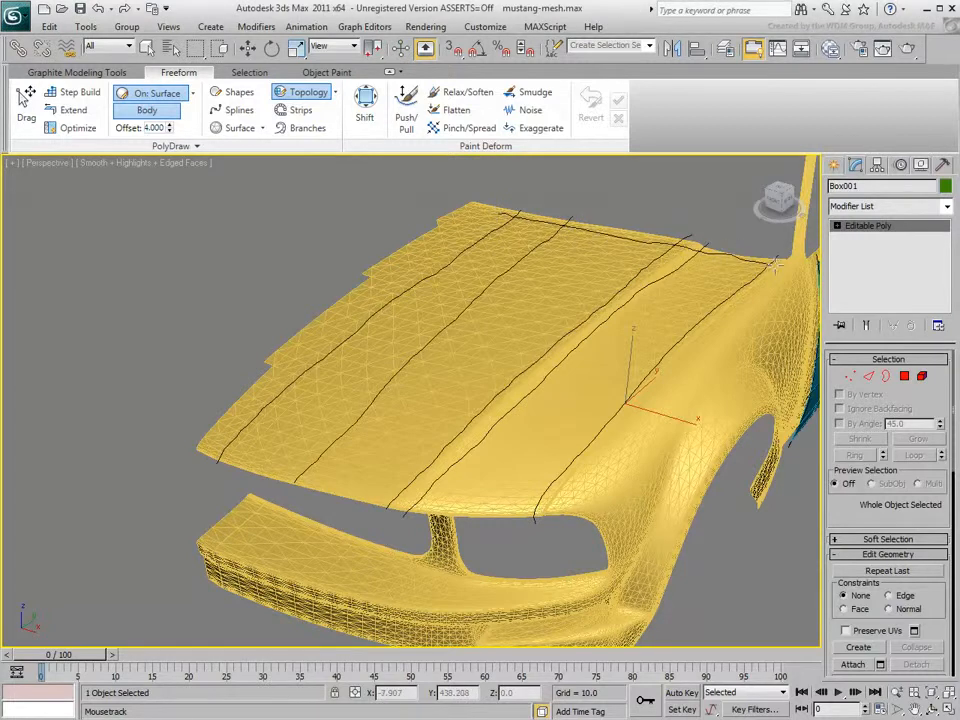
{"action": "left_click_drag", "start_coordinate": [460, 245], "coordinate": [745, 287]}
{"action": "left_click_drag", "start_coordinate": [429, 274], "coordinate": [713, 321]}
{"action": "left_click_drag", "start_coordinate": [373, 308], "coordinate": [658, 368]}
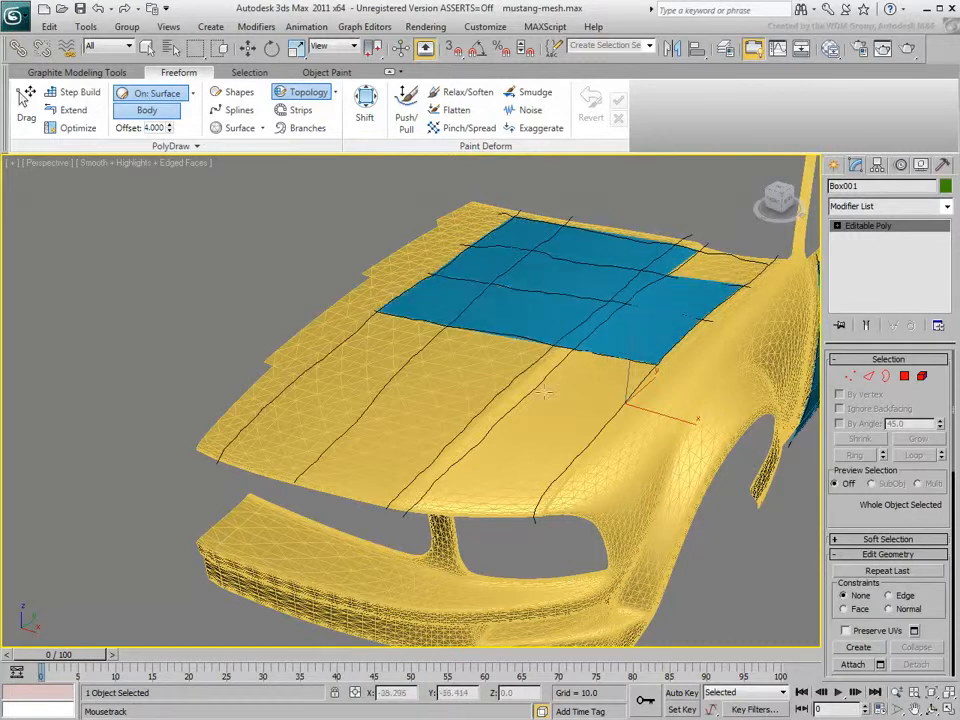
{"action": "left_click_drag", "start_coordinate": [300, 369], "coordinate": [658, 414]}
{"action": "left_click_drag", "start_coordinate": [250, 408], "coordinate": [470, 457]}
{"action": "mouse_move", "coordinate": [214, 450]}
{"action": "left_mouse_down"}
{"action": "mouse_move", "coordinate": [388, 497]}
{"action": "mouse_move", "coordinate": [489, 504]}
{"action": "mouse_move", "coordinate": [532, 527]}
{"action": "left_mouse_up"}
{"action": "left_click", "coordinate": [424, 506], "text": "ctrl"}
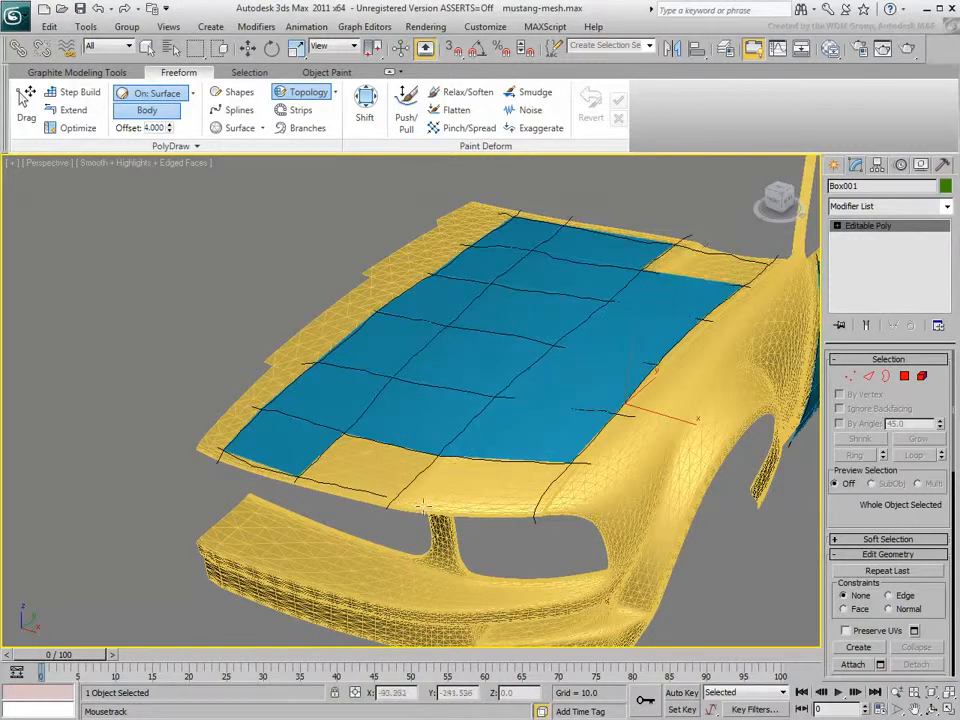
{"action": "left_click_drag", "start_coordinate": [389, 497], "coordinate": [558, 509]}
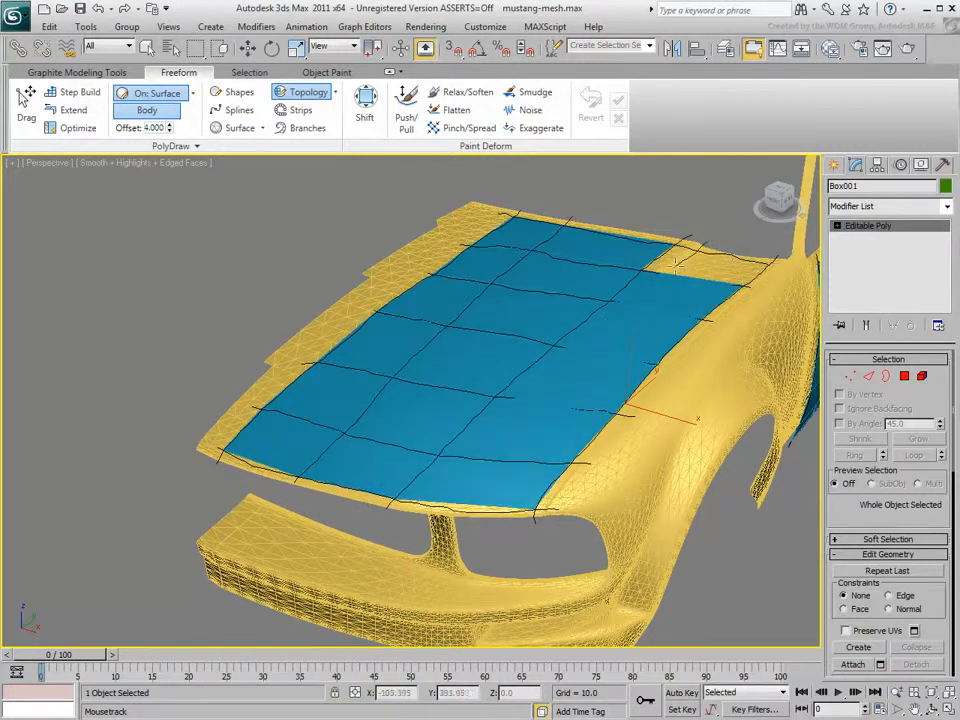
Step: Redraw the missing line along the hood ridge, close the gap at the hood's rear outer corner, and finish the topology
{"action": "left_click_drag", "start_coordinate": [537, 389], "coordinate": [413, 508]}
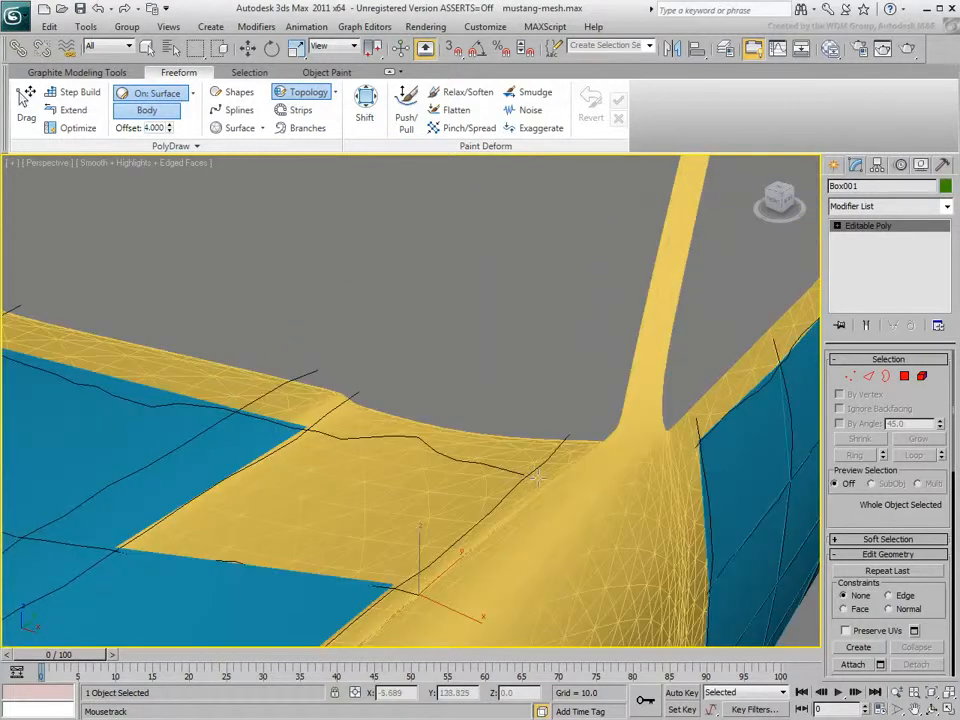
{"action": "left_click_drag", "start_coordinate": [537, 477], "coordinate": [542, 480]}
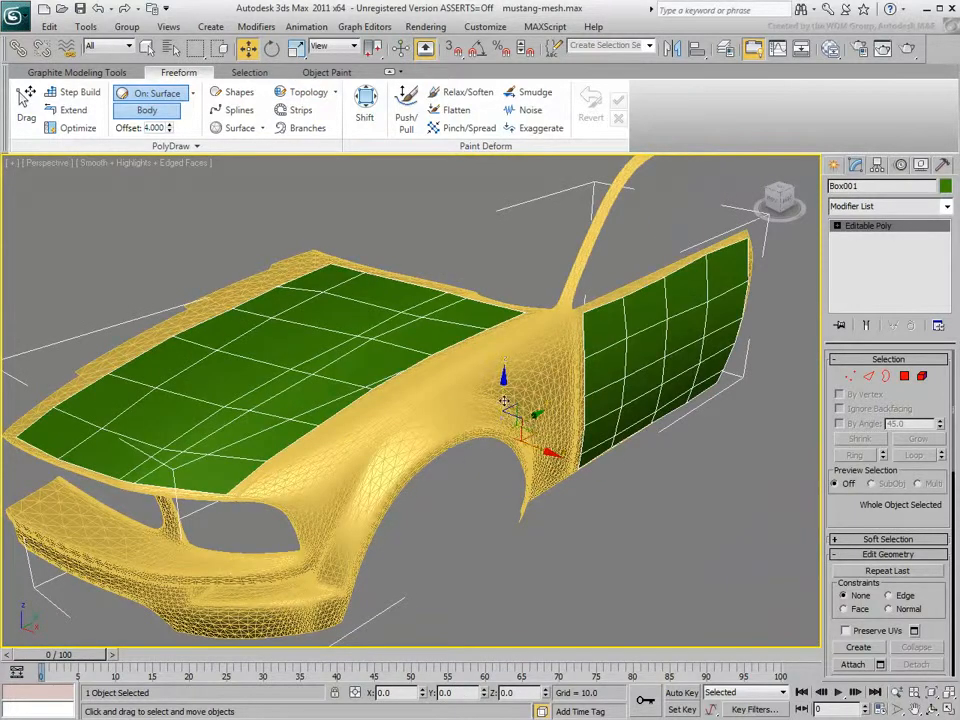
{"action": "mouse_move", "coordinate": [504, 396]}
{"action": "left_mouse_down"}
{"action": "mouse_move", "coordinate": [507, 381]}
{"action": "mouse_move", "coordinate": [505, 394]}
{"action": "left_mouse_up"}
{"action": "right_click", "coordinate": [505, 394]}
Step: Restart the Topology tool and draw two lengthwise lines along the upper fender from the windshield pillar to the headlight
{"action": "scroll", "coordinate": [485, 495], "scroll_direction": "up", "scroll_amount": 5}
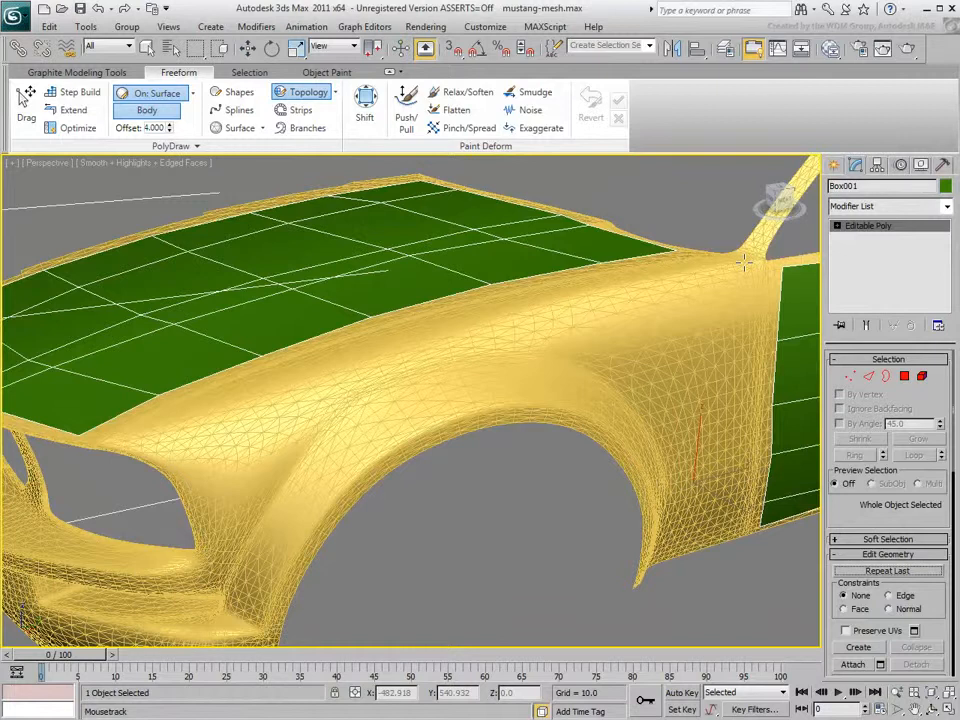
{"action": "mouse_move", "coordinate": [745, 262]}
{"action": "left_mouse_down"}
{"action": "mouse_move", "coordinate": [450, 325]}
{"action": "mouse_move", "coordinate": [193, 422]}
{"action": "left_mouse_up"}
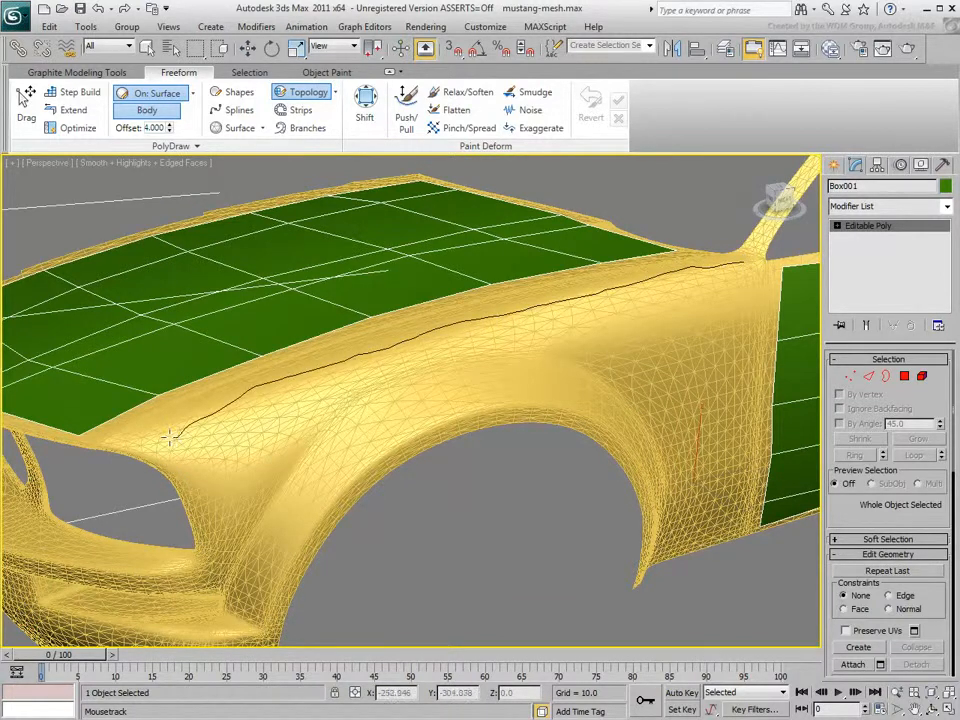
{"action": "mouse_move", "coordinate": [757, 281]}
{"action": "left_mouse_down"}
{"action": "mouse_move", "coordinate": [554, 324]}
{"action": "mouse_move", "coordinate": [314, 394]}
{"action": "mouse_move", "coordinate": [170, 462]}
{"action": "left_mouse_up"}
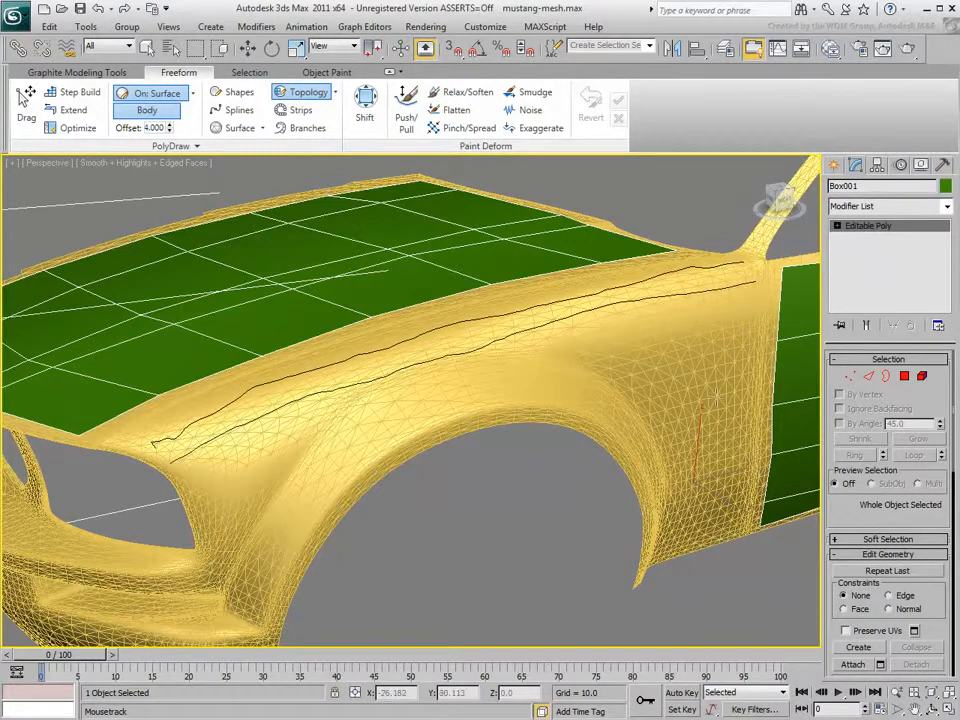
Step: Draw concentric Topology lines around the front wheel arch, from the outer flare in to the edge of the opening
{"action": "middle_click_drag", "start_coordinate": [757, 345], "coordinate": [562, 552], "text": "alt"}
{"action": "mouse_move", "coordinate": [562, 570]}
{"action": "left_mouse_down"}
{"action": "mouse_move", "coordinate": [551, 480]}
{"action": "mouse_move", "coordinate": [497, 374]}
{"action": "mouse_move", "coordinate": [383, 334]}
{"action": "mouse_move", "coordinate": [285, 320]}
{"action": "mouse_move", "coordinate": [200, 347]}
{"action": "mouse_move", "coordinate": [140, 411]}
{"action": "left_mouse_up"}
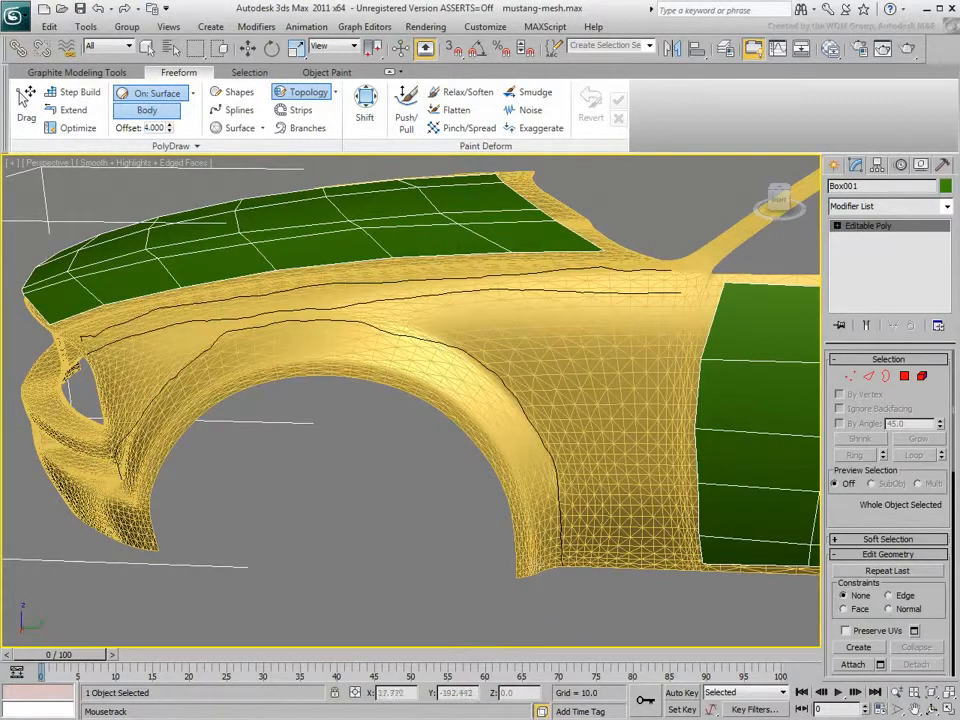
{"action": "mouse_move", "coordinate": [396, 362]}
{"action": "left_mouse_down"}
{"action": "mouse_move", "coordinate": [330, 295]}
{"action": "mouse_move", "coordinate": [206, 275]}
{"action": "mouse_move", "coordinate": [124, 310]}
{"action": "mouse_move", "coordinate": [94, 385]}
{"action": "left_mouse_up"}
{"action": "scroll", "coordinate": [342, 422], "scroll_direction": "up", "scroll_amount": 3}
{"action": "left_click_drag", "start_coordinate": [706, 511], "coordinate": [688, 398]}
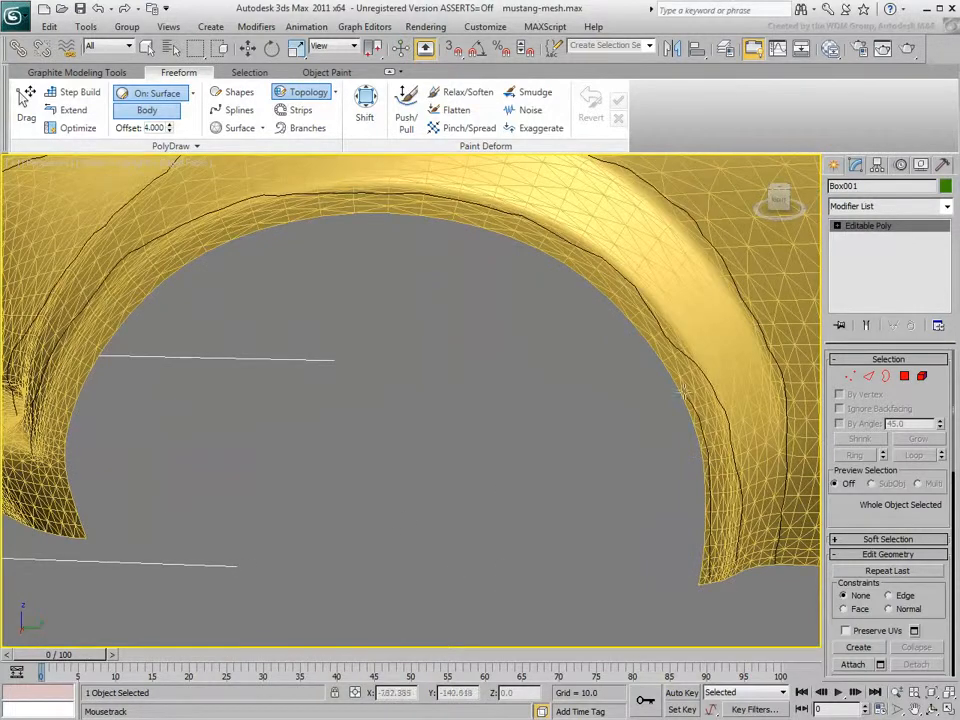
{"action": "mouse_move", "coordinate": [647, 329]}
{"action": "left_mouse_down"}
{"action": "mouse_move", "coordinate": [520, 245]}
{"action": "mouse_move", "coordinate": [460, 222]}
{"action": "mouse_move", "coordinate": [195, 168]}
{"action": "mouse_move", "coordinate": [95, 222]}
{"action": "mouse_move", "coordinate": [47, 303]}
{"action": "mouse_move", "coordinate": [40, 378]}
{"action": "left_mouse_up"}
{"action": "scroll", "coordinate": [399, 495], "scroll_direction": "down", "scroll_amount": 6}
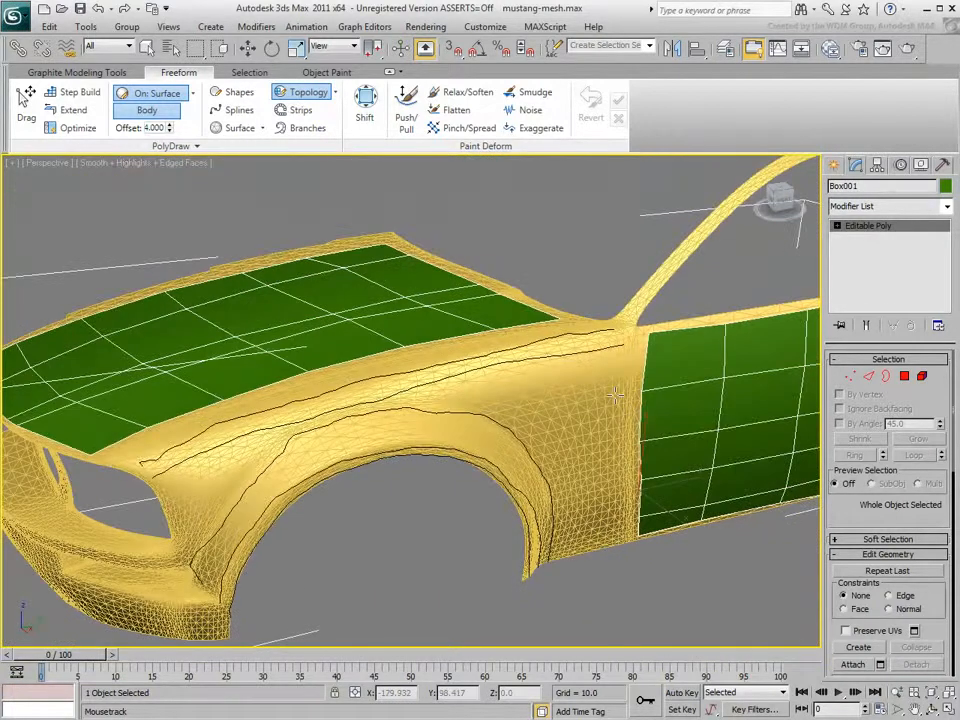
Step: Draw four Topology lines from near the door's front edge across the rear fender area and arch flare to the wheel opening
{"action": "left_click_drag", "start_coordinate": [520, 408], "coordinate": [460, 479]}
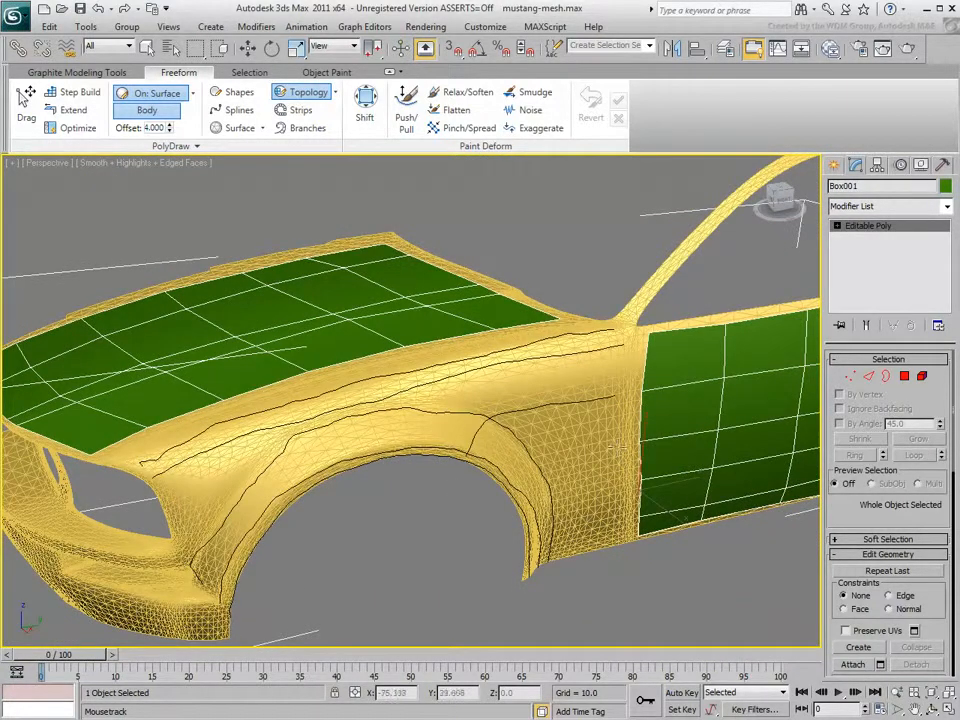
{"action": "left_click", "coordinate": [499, 448], "text": "shift"}
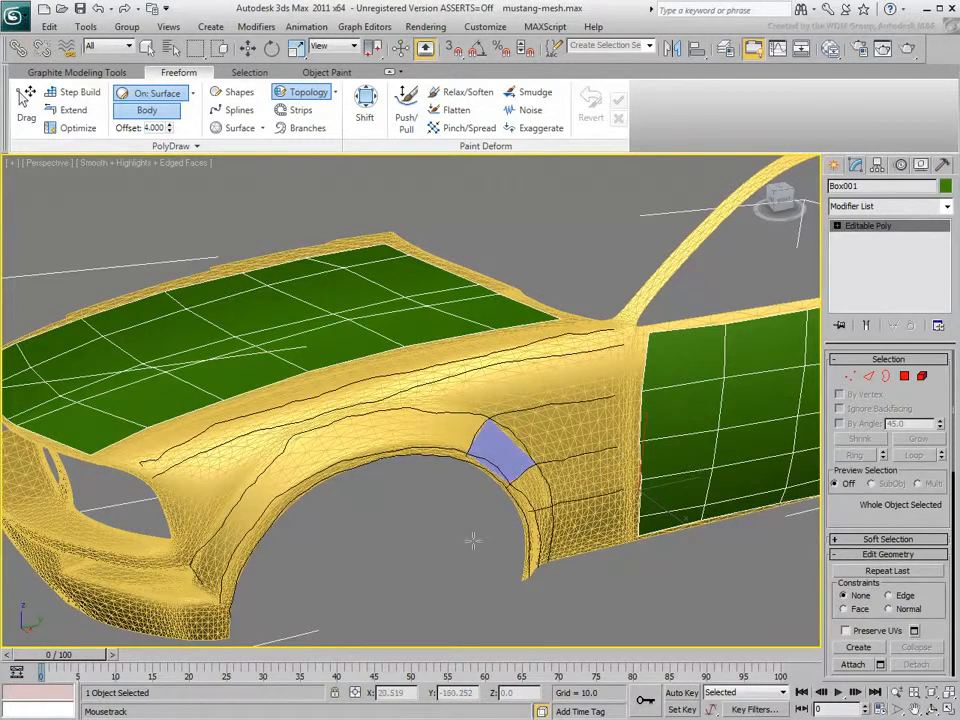
{"action": "left_click", "coordinate": [530, 487], "text": "shift"}
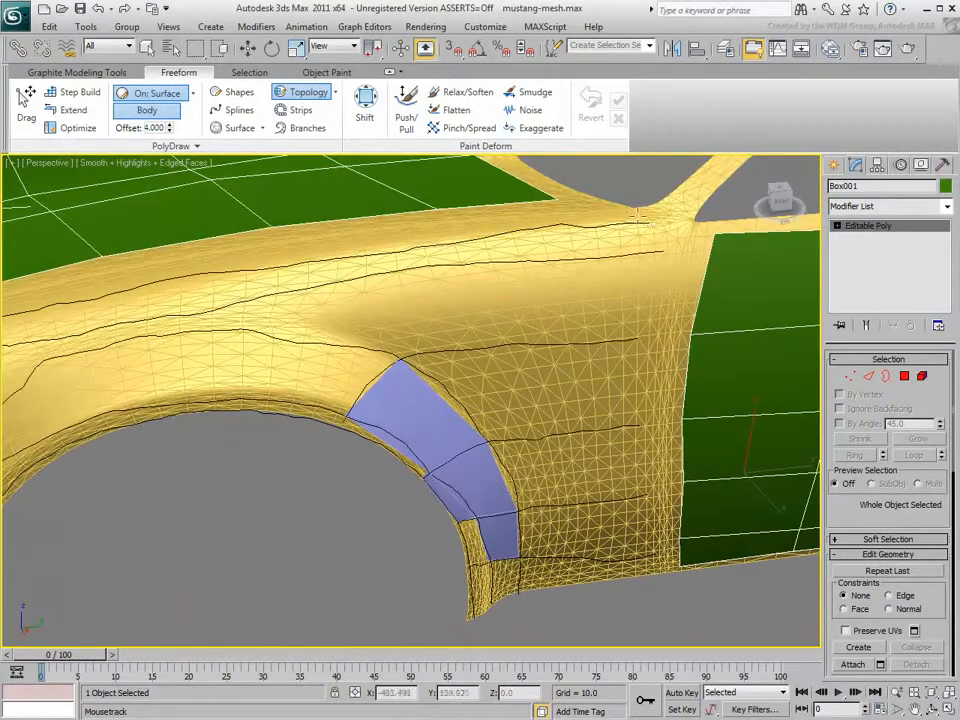
Step: Draw four crosswise Topology lines down the fender behind the front wheel, from the upper fender lines to the lower edge and arch flare
{"action": "left_click_drag", "start_coordinate": [637, 213], "coordinate": [638, 578]}
{"action": "left_click_drag", "start_coordinate": [588, 222], "coordinate": [602, 562]}
{"action": "mouse_move", "coordinate": [466, 254]}
{"action": "left_mouse_down"}
{"action": "mouse_move", "coordinate": [546, 493]}
{"action": "mouse_move", "coordinate": [548, 601]}
{"action": "left_mouse_up"}
{"action": "left_click_drag", "start_coordinate": [285, 243], "coordinate": [378, 338]}
Step: Draw three crosswise Topology lines over the front part of the fender, from beside the hood down to the wheel opening near the headlight
{"action": "middle_click_drag", "start_coordinate": [400, 357], "coordinate": [260, 344], "text": "alt"}
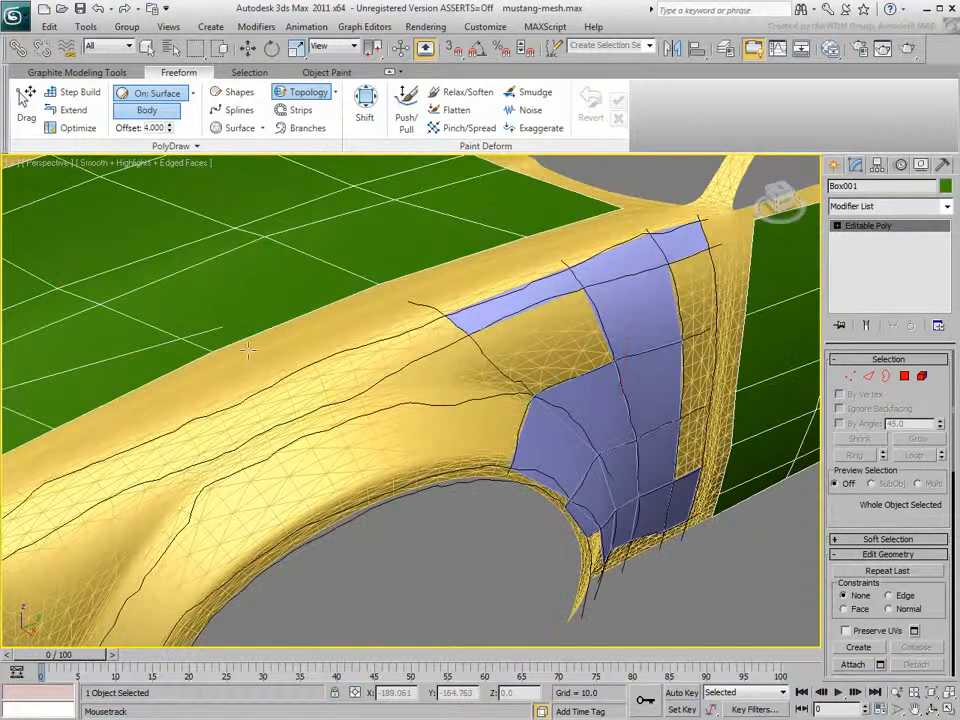
{"action": "mouse_move", "coordinate": [229, 366]}
{"action": "left_mouse_down"}
{"action": "mouse_move", "coordinate": [343, 515]}
{"action": "mouse_move", "coordinate": [364, 563]}
{"action": "left_mouse_up"}
{"action": "mouse_move", "coordinate": [407, 531]}
{"action": "middle_mouse_down"}
{"action": "mouse_move", "coordinate": [590, 450]}
{"action": "mouse_move", "coordinate": [620, 374]}
{"action": "middle_mouse_up"}
{"action": "left_click_drag", "start_coordinate": [305, 279], "coordinate": [451, 449]}
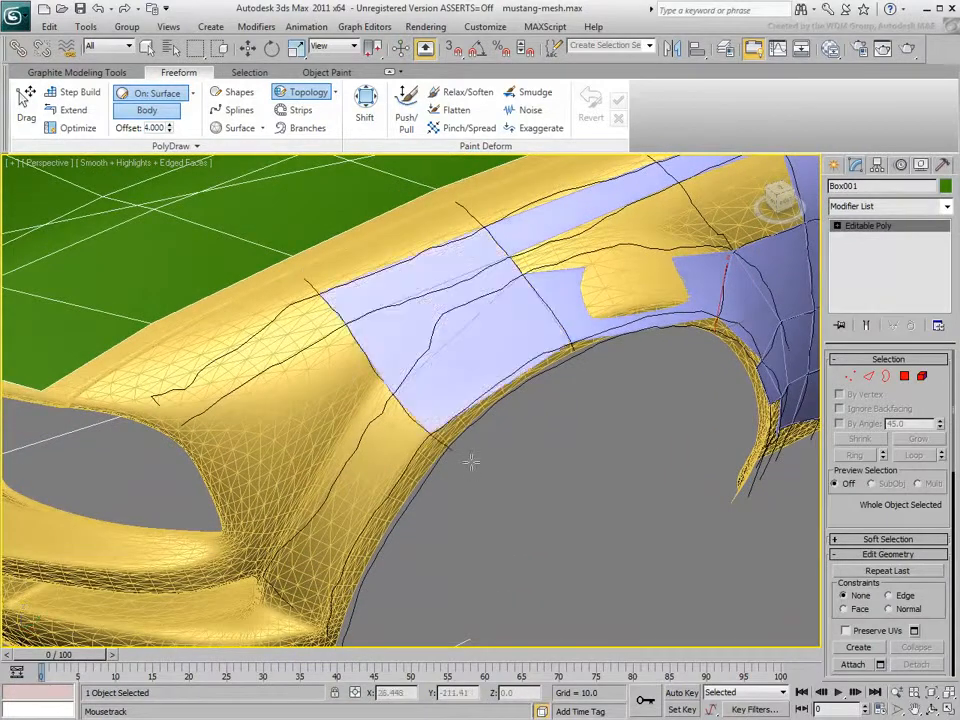
{"action": "mouse_move", "coordinate": [209, 375]}
{"action": "left_mouse_down"}
{"action": "mouse_move", "coordinate": [325, 504]}
{"action": "mouse_move", "coordinate": [398, 529]}
{"action": "left_mouse_up"}
{"action": "mouse_move", "coordinate": [455, 541]}
{"action": "middle_mouse_down", "text": "alt"}
{"action": "mouse_move", "coordinate": [405, 564]}
{"action": "mouse_move", "coordinate": [450, 570]}
{"action": "middle_mouse_up", "text": "alt"}
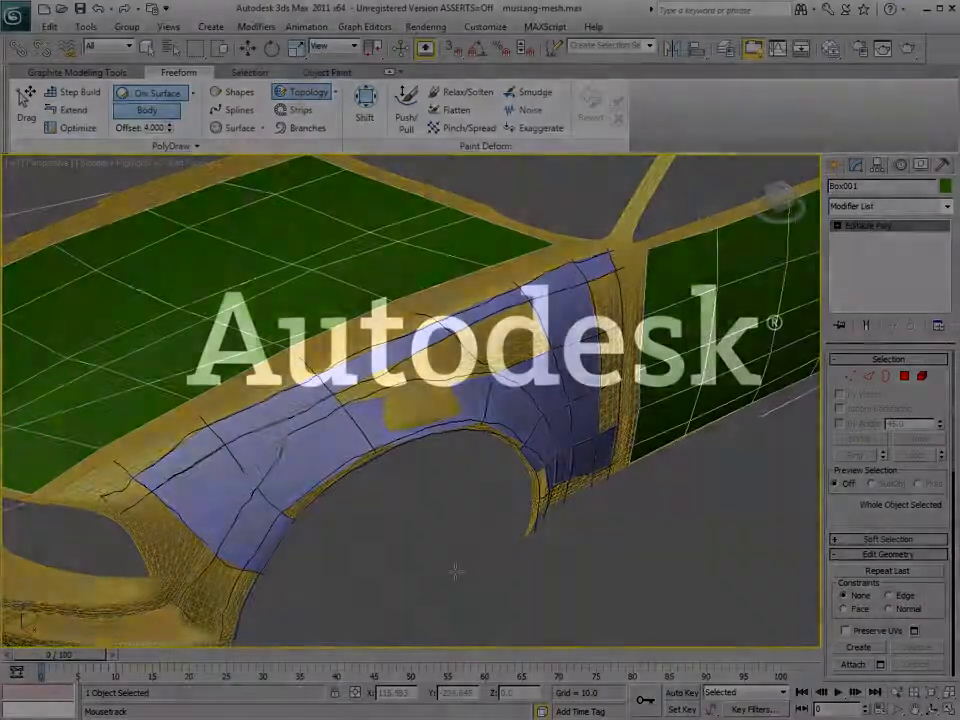